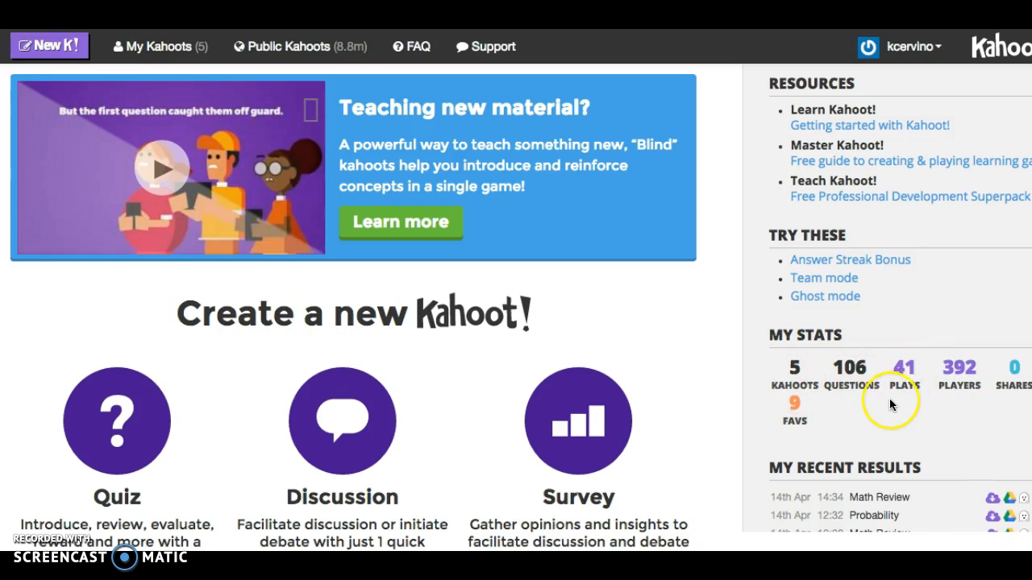
Step: Start a new quiz and delete the unsaved kahoot draft instead of restoring it
scroll(892, 404, down, 3)
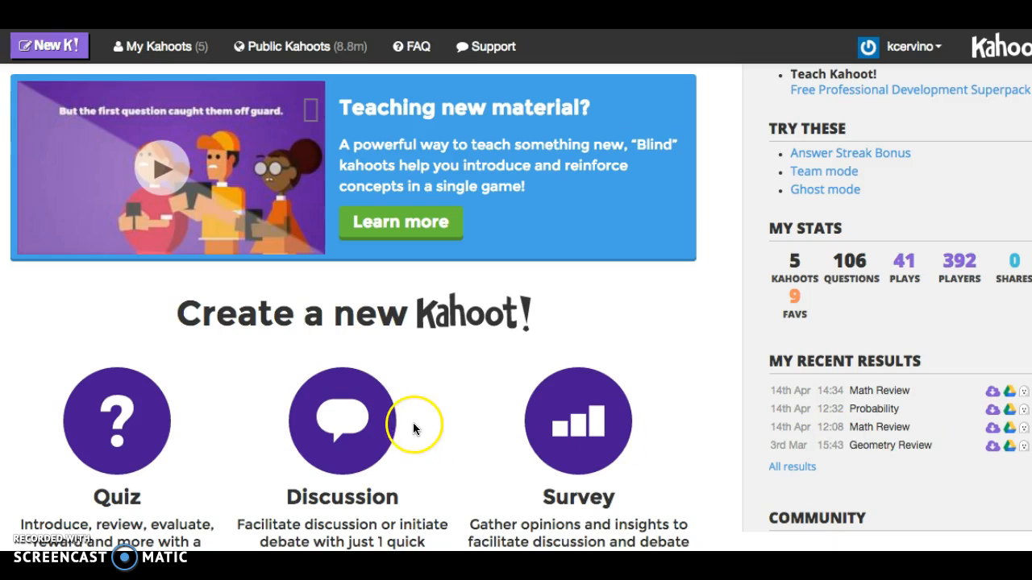
click(127, 420)
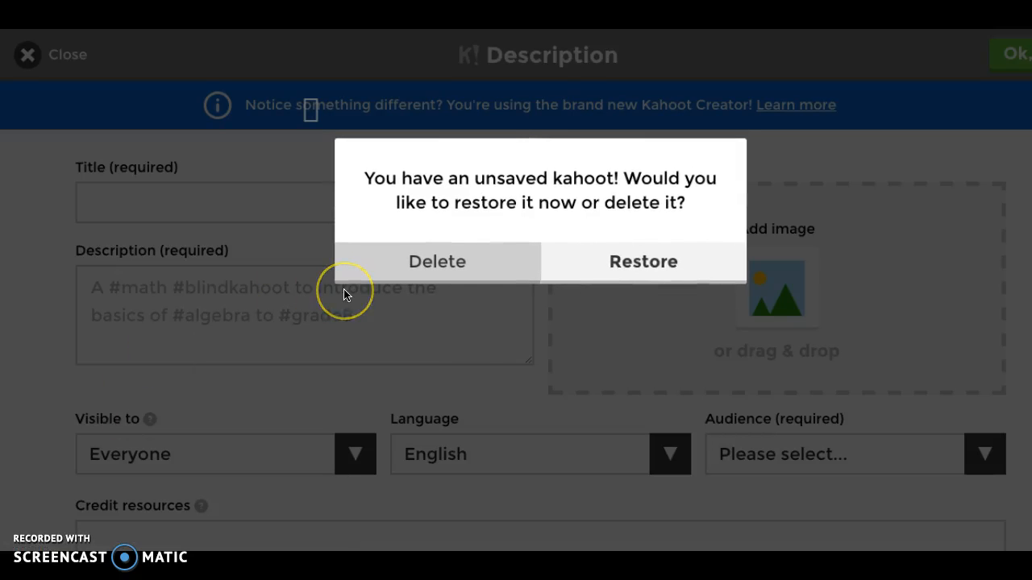
click(498, 250)
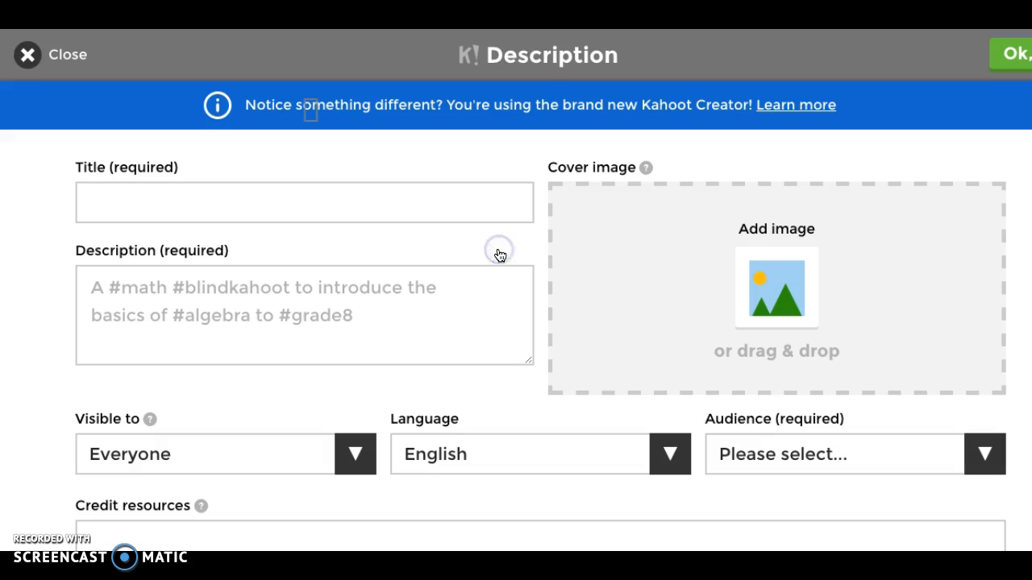
Step: Title the quiz "Basic Math Skills" and enter "basic math skills" as its description
click(331, 210)
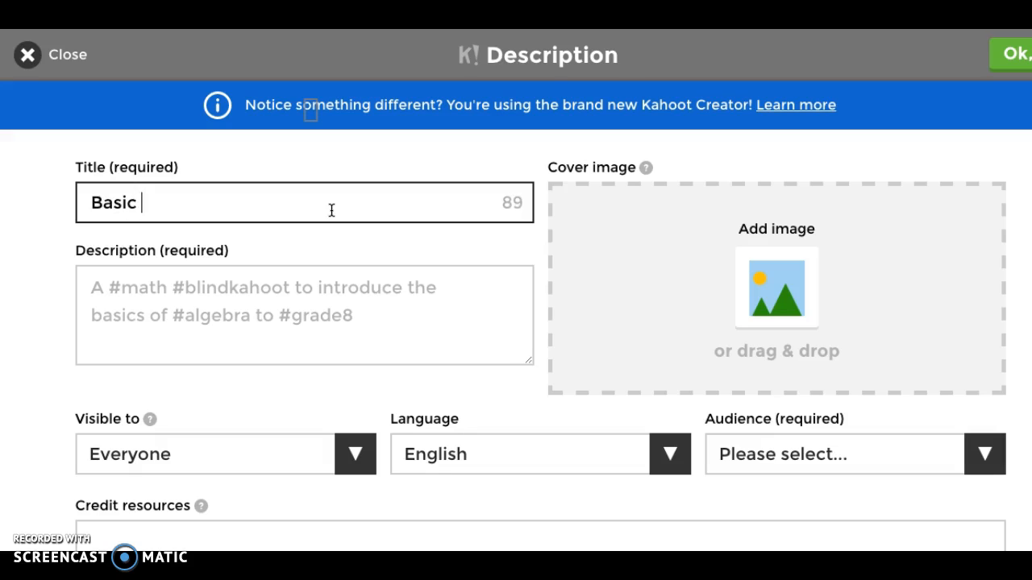
text(Basic Math Skills)
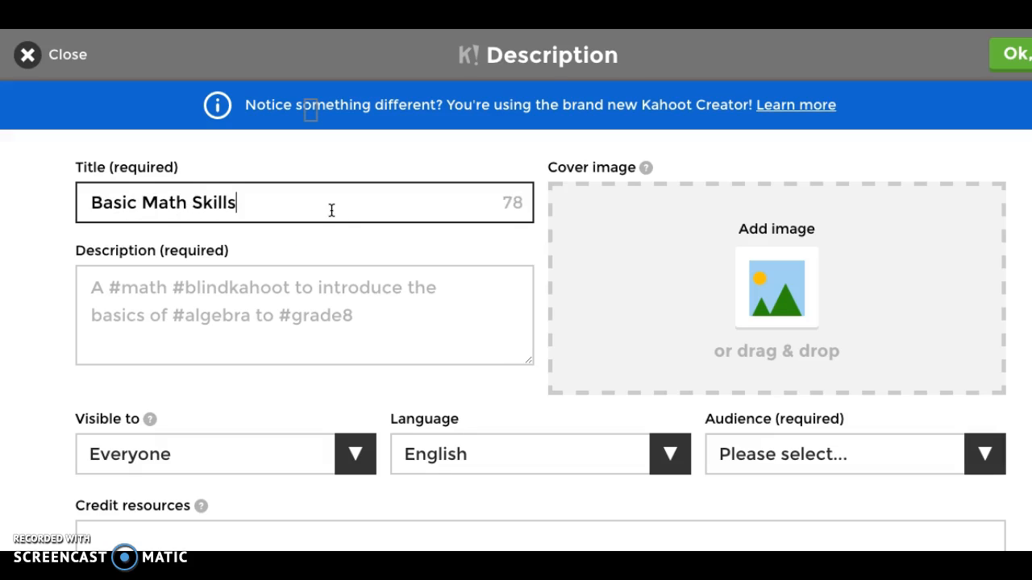
click(252, 281)
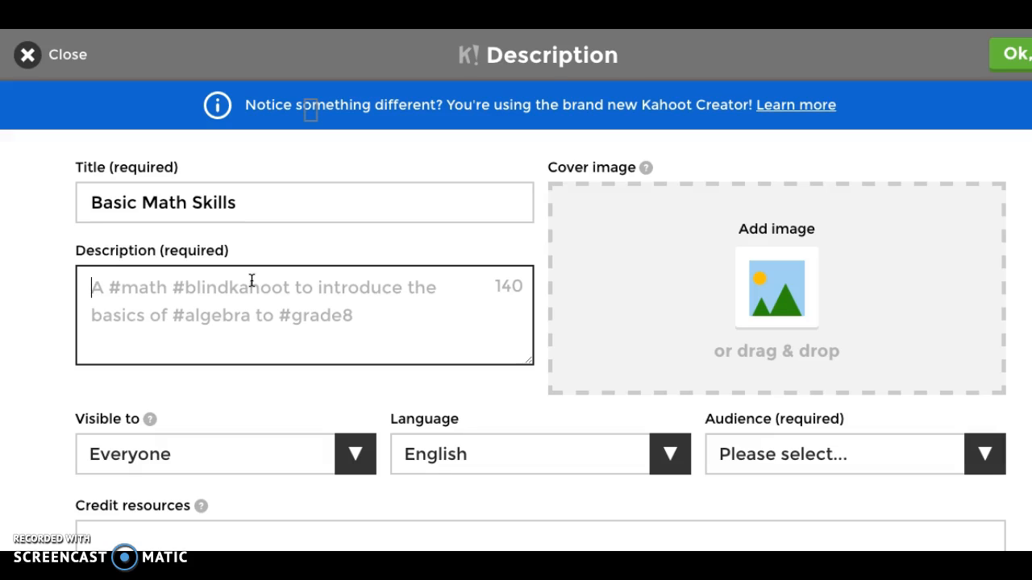
text(basic math skills)
Step: Keep the quiz visible to Everyone, set its audience to School, and confirm the description page
scroll(190, 399, down, 1)
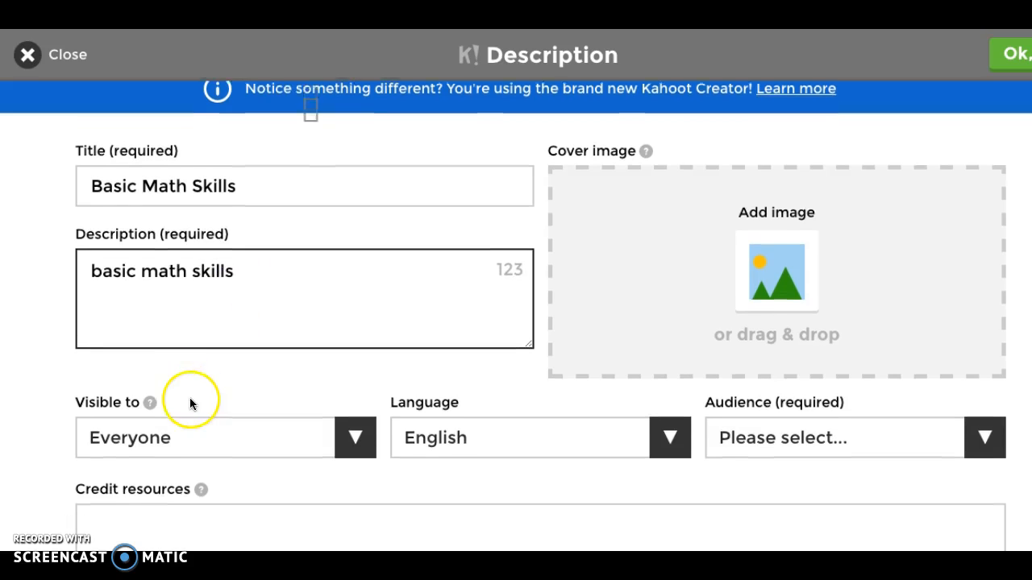
click(355, 393)
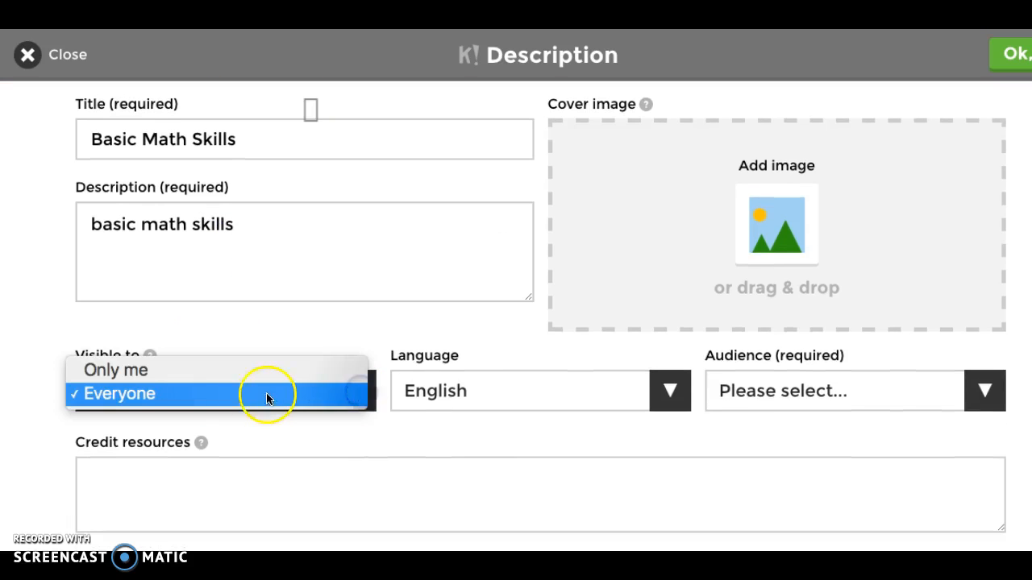
click(156, 393)
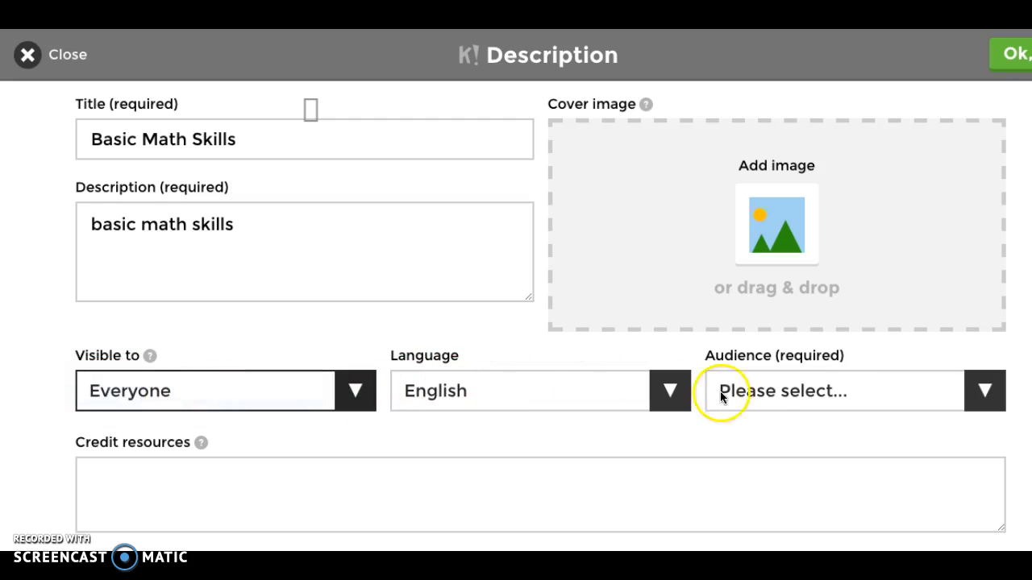
click(778, 394)
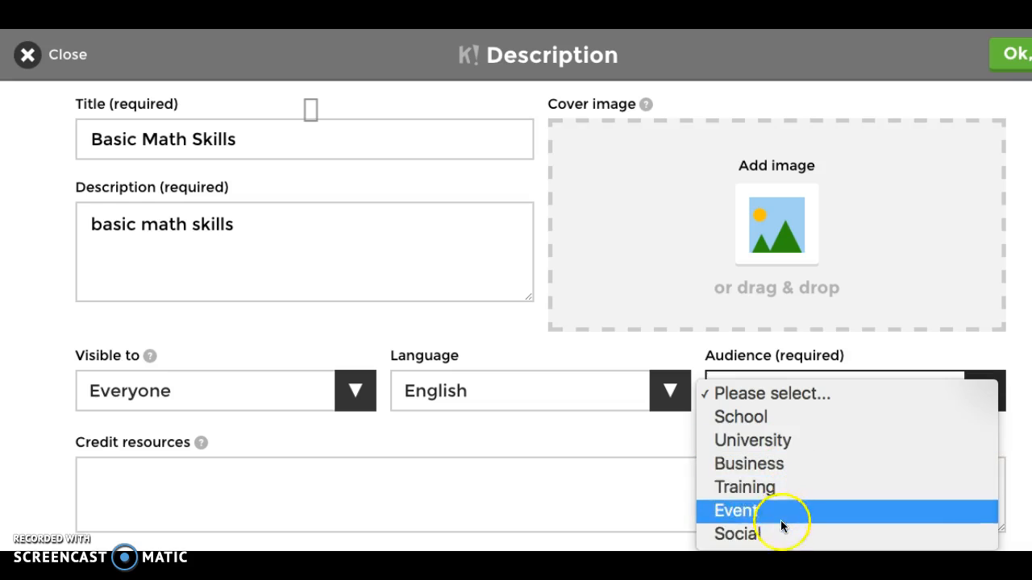
click(768, 417)
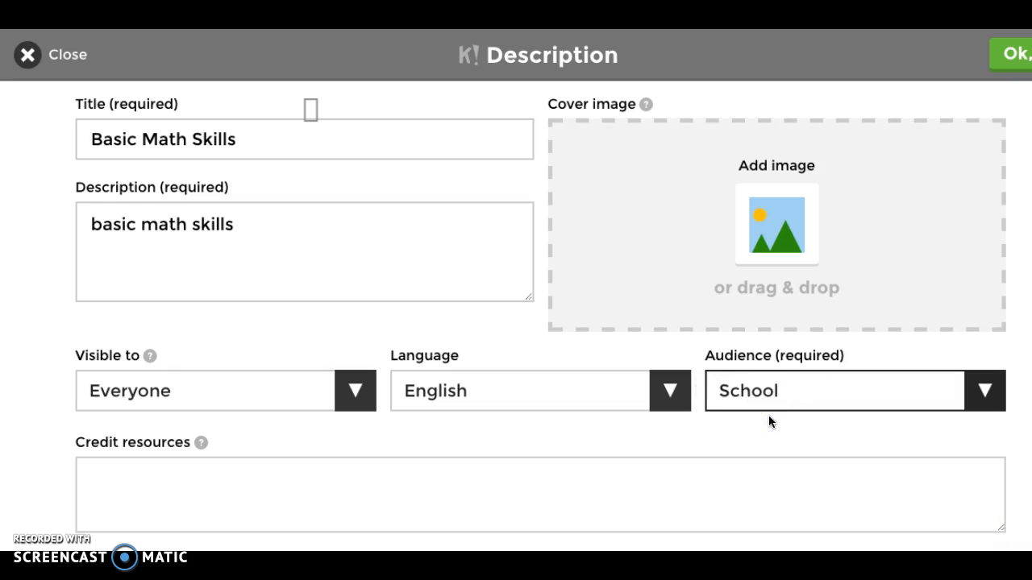
scroll(449, 507, down, 1)
scroll(449, 510, up, 2)
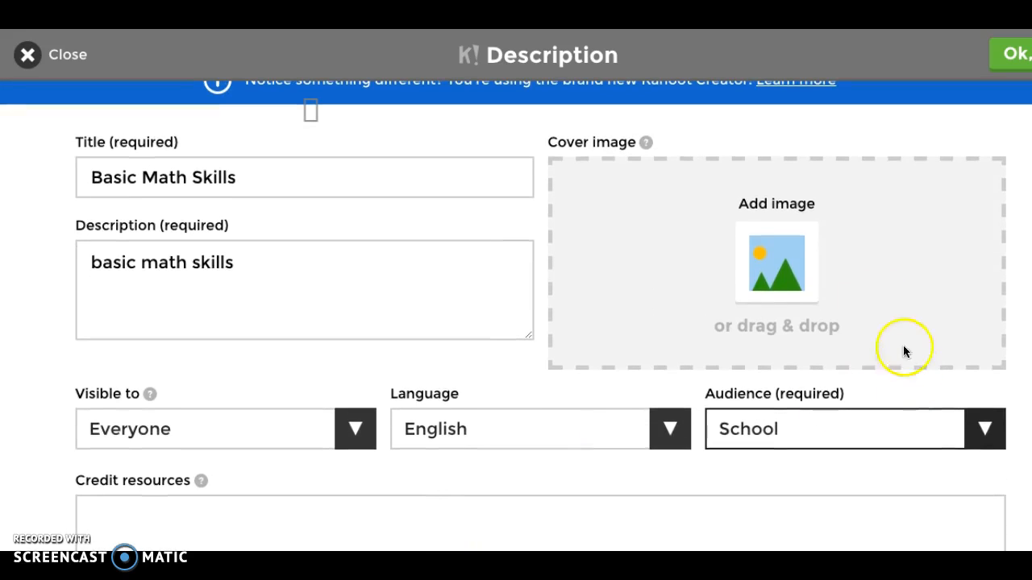
scroll(746, 276, down, 3)
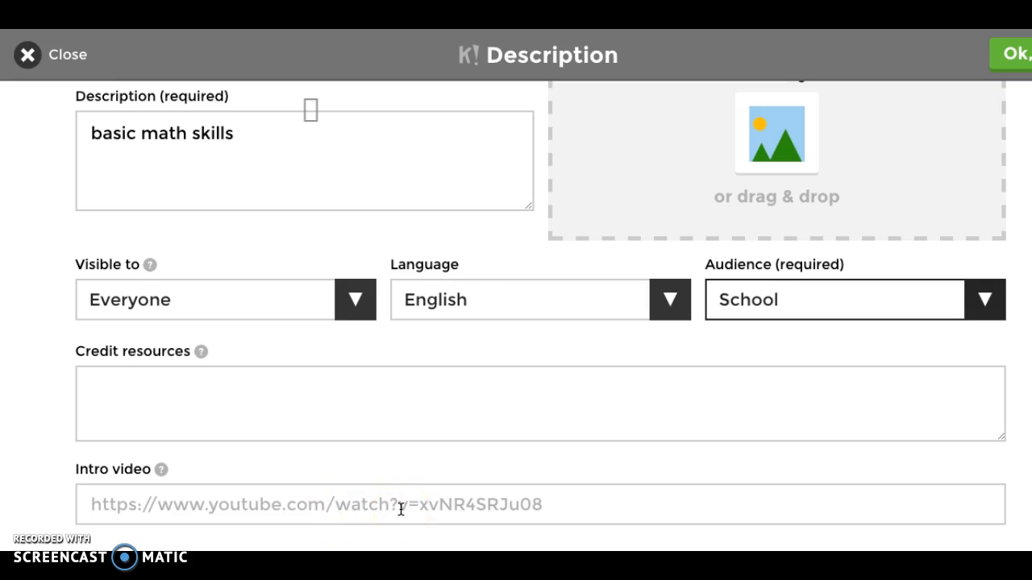
click(1010, 56)
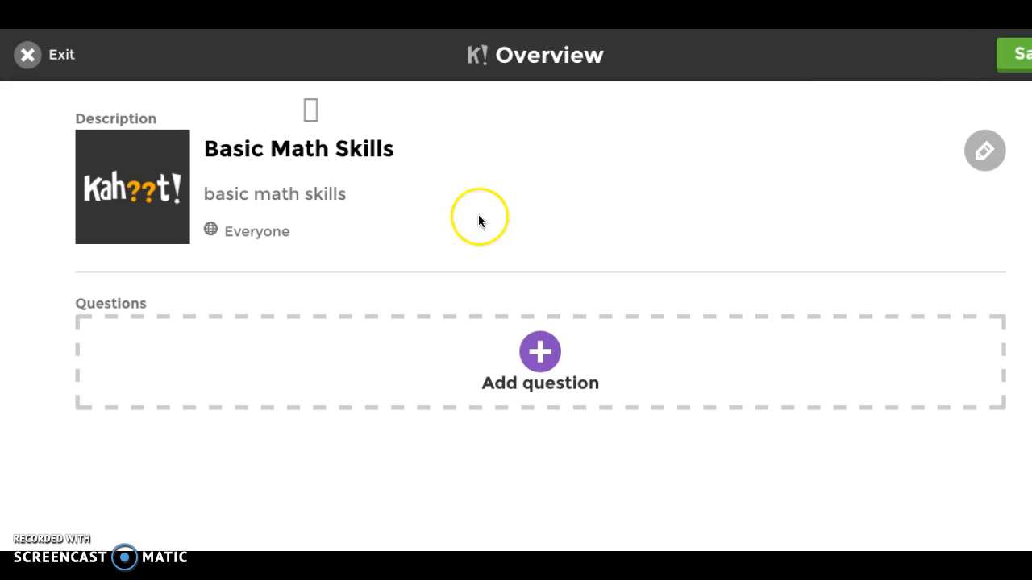
Step: Add a first question reading "3 + 6" with a time limit of 30 sec
click(541, 355)
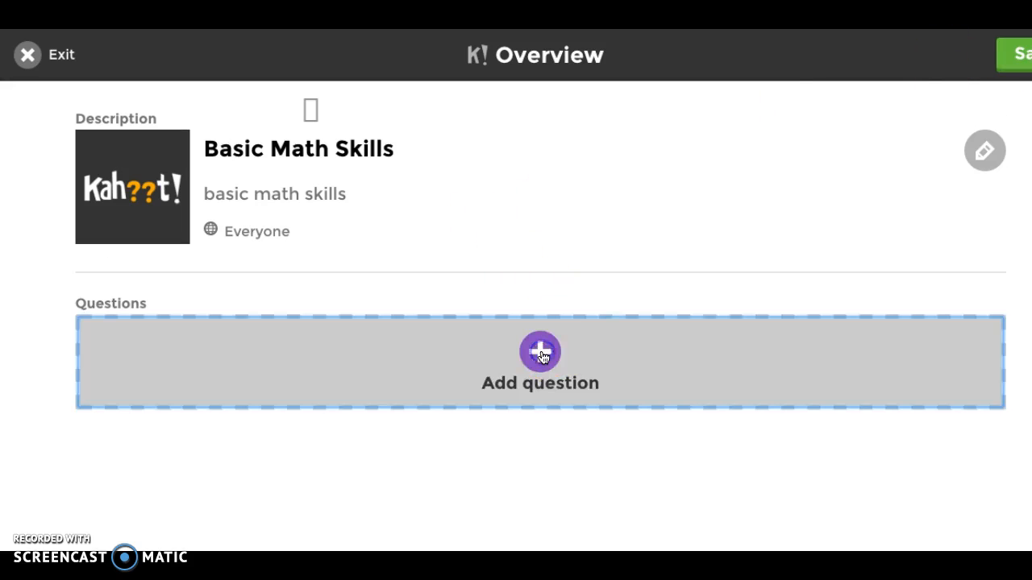
click(225, 166)
text(3 + 6)
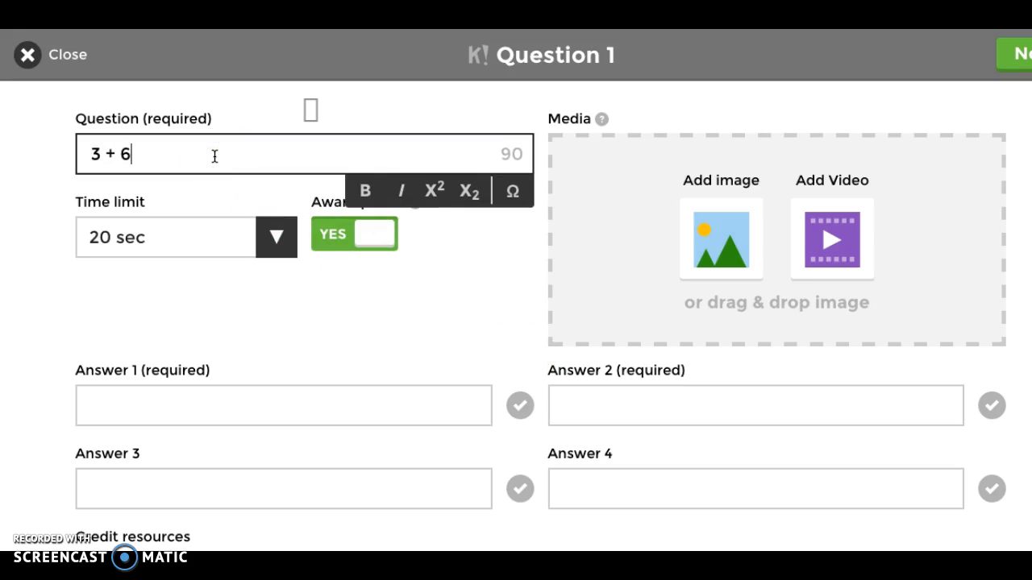
click(278, 244)
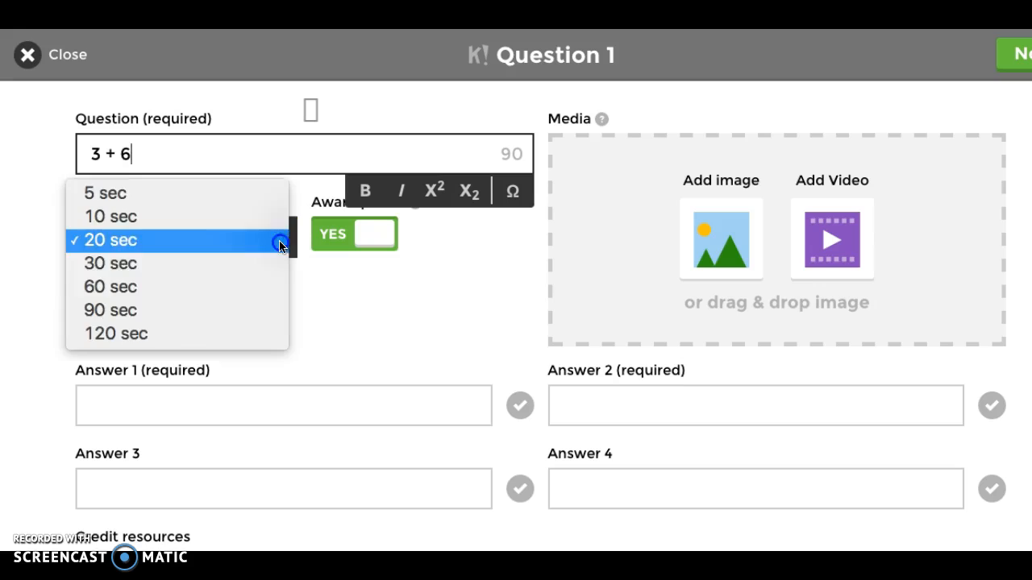
click(258, 259)
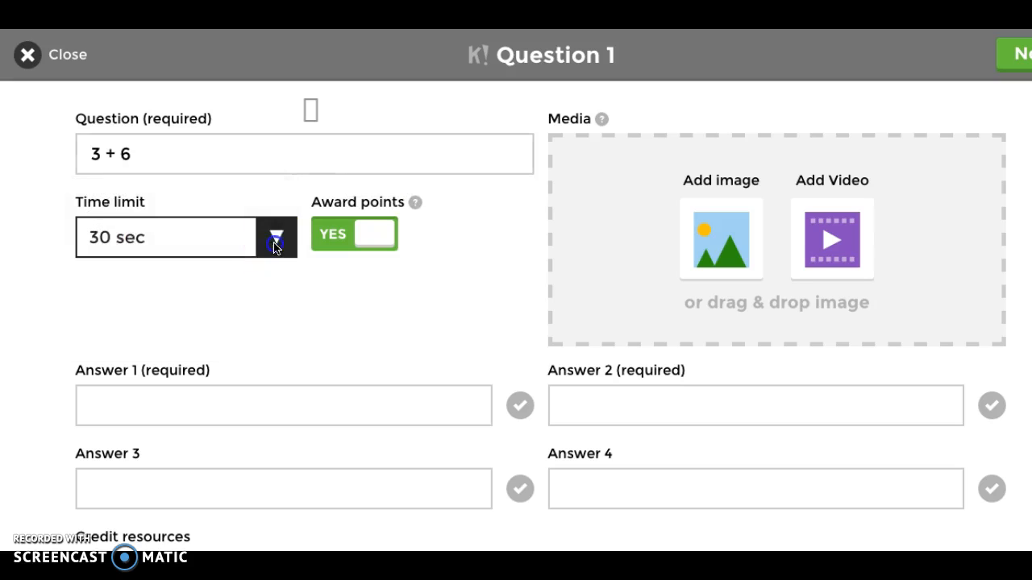
click(276, 237)
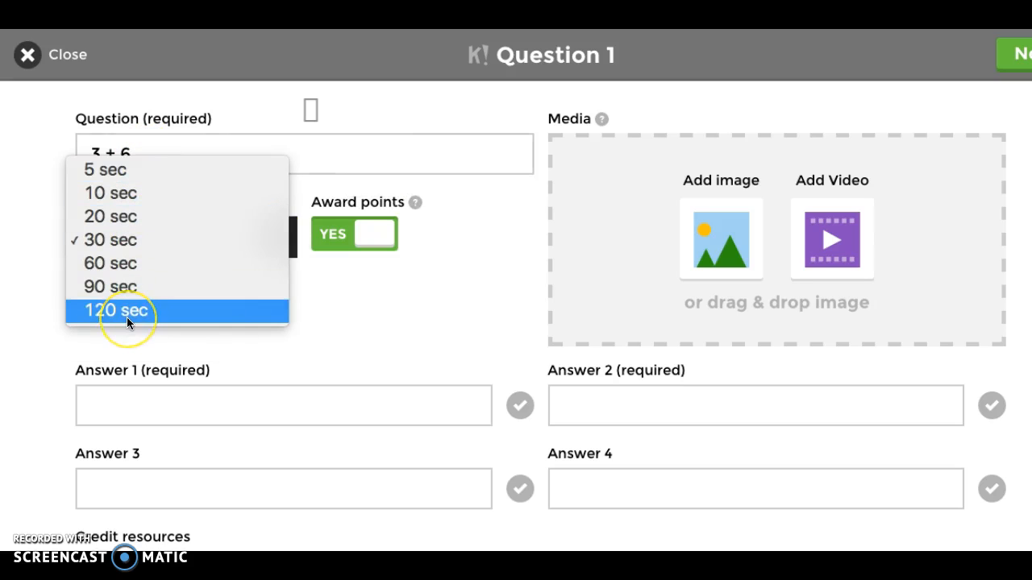
click(115, 244)
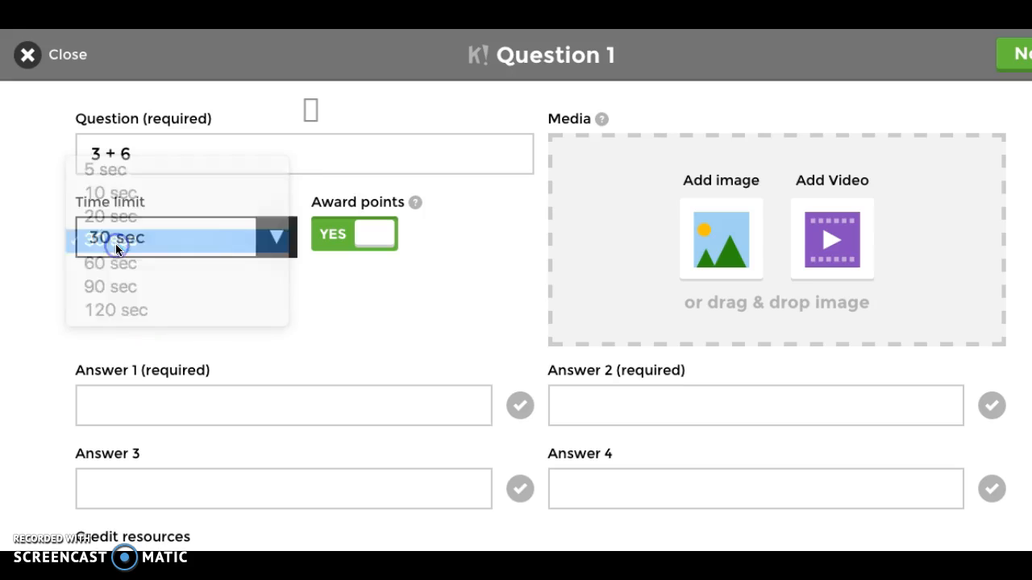
Step: Enter 9, 3, 18 and -3 as answers 1 to 4 of the "3 + 6" question
click(148, 405)
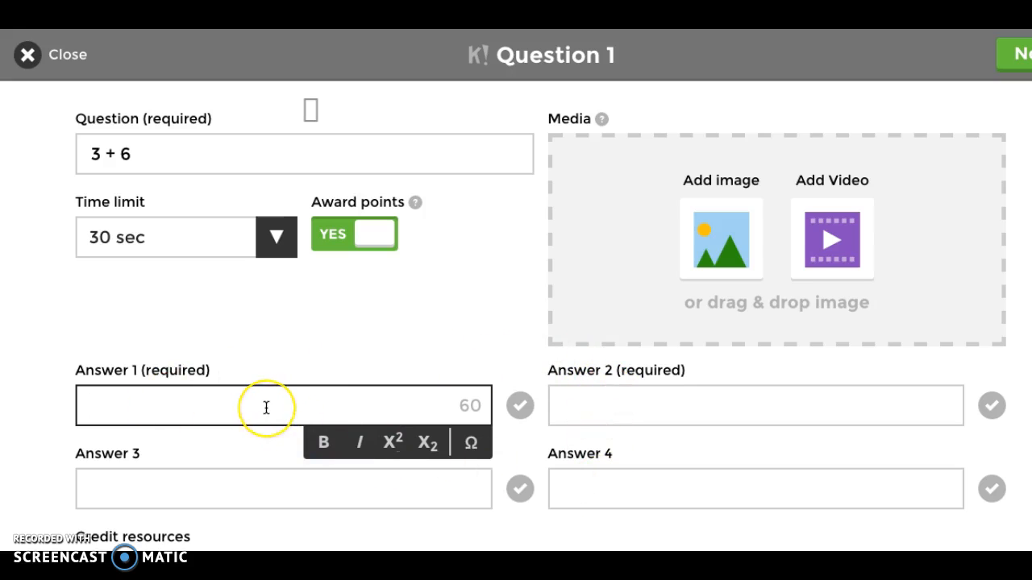
text(9)
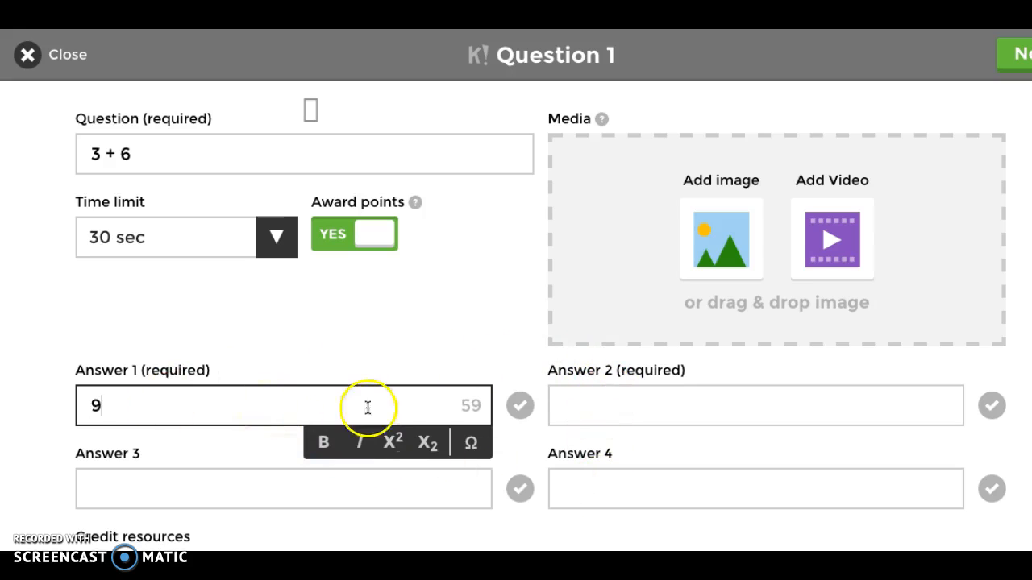
click(587, 408)
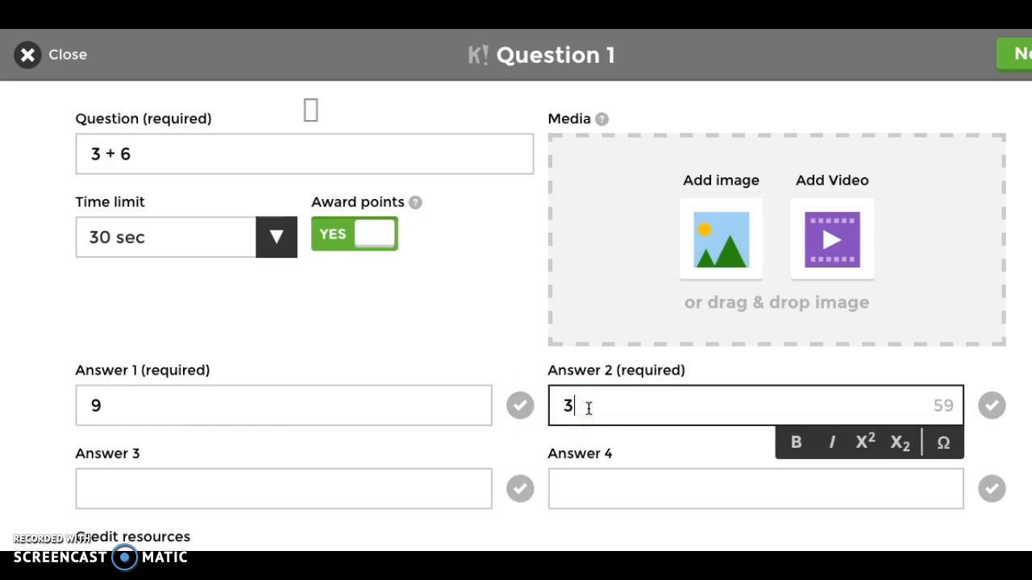
right_click(366, 483)
click(316, 492)
text(18)
click(680, 486)
text(-3)
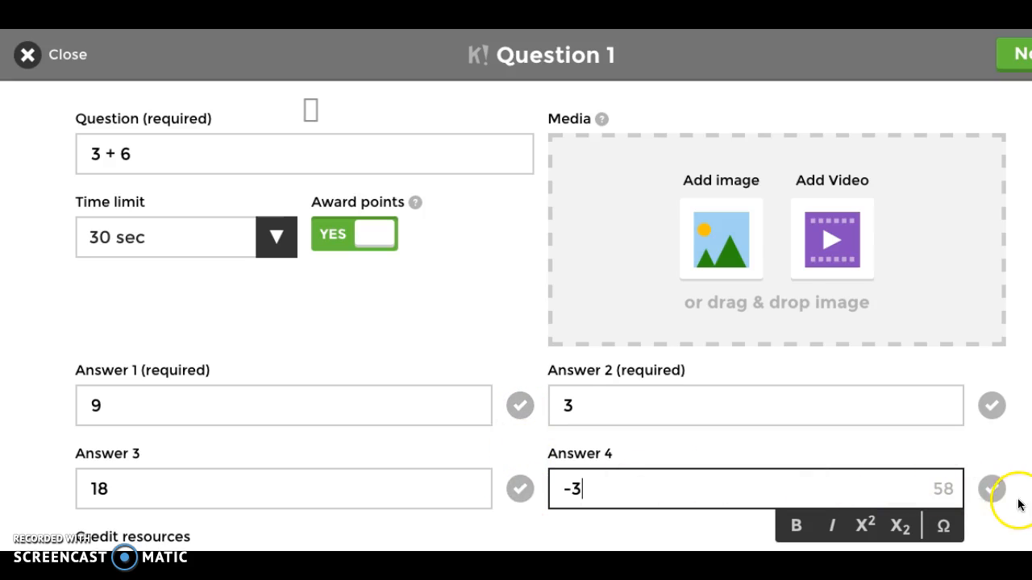
Step: Mark only answer 1, the 9, as correct and finish question 1 to return to the quiz overview
click(515, 414)
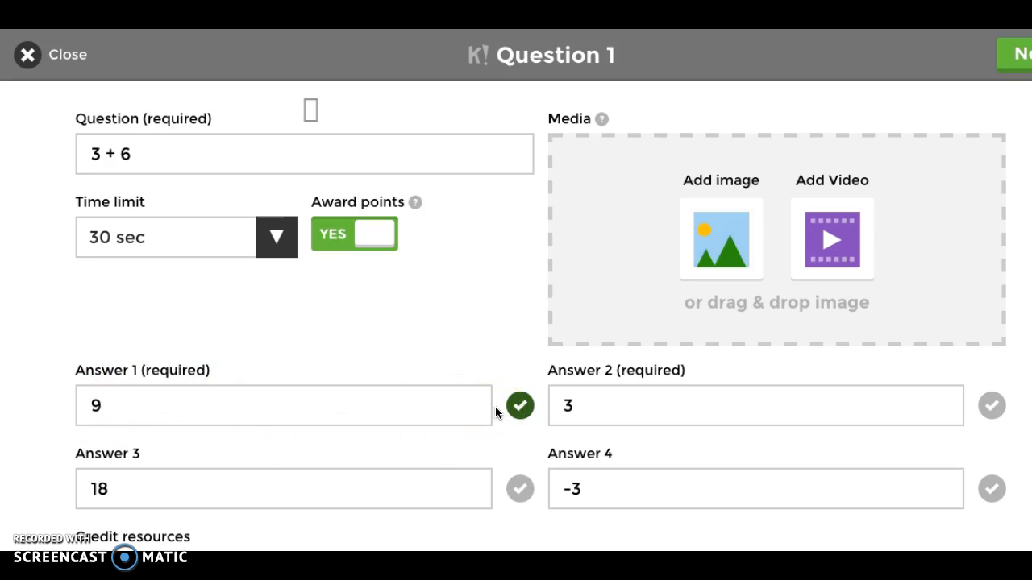
click(997, 409)
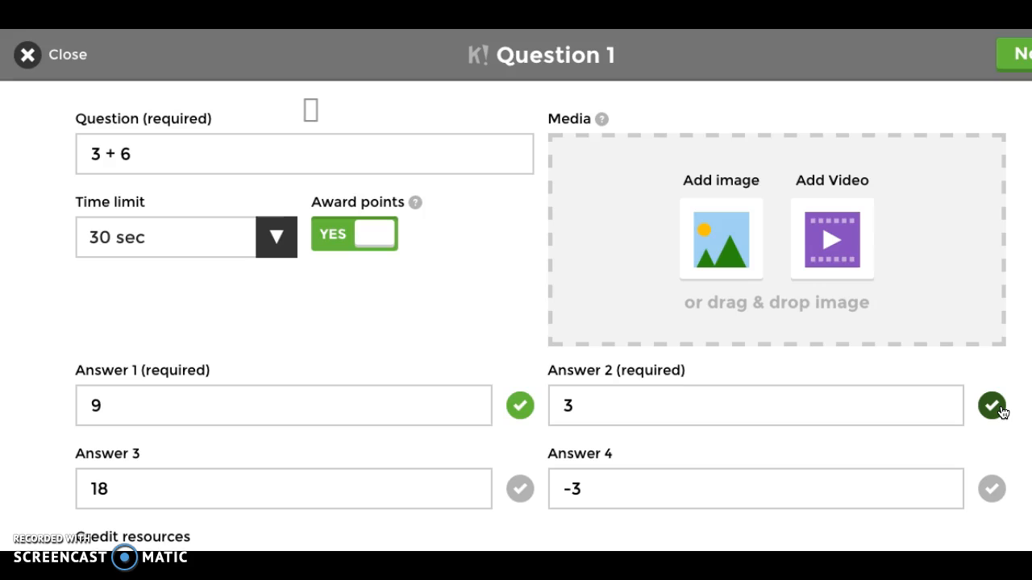
click(996, 407)
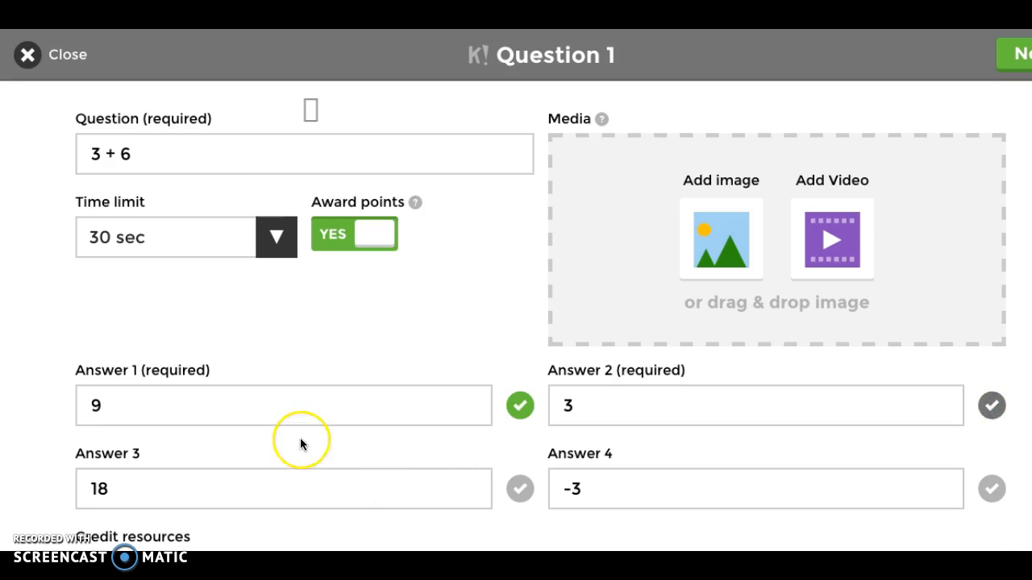
scroll(300, 443, down, 1)
scroll(300, 444, up, 1)
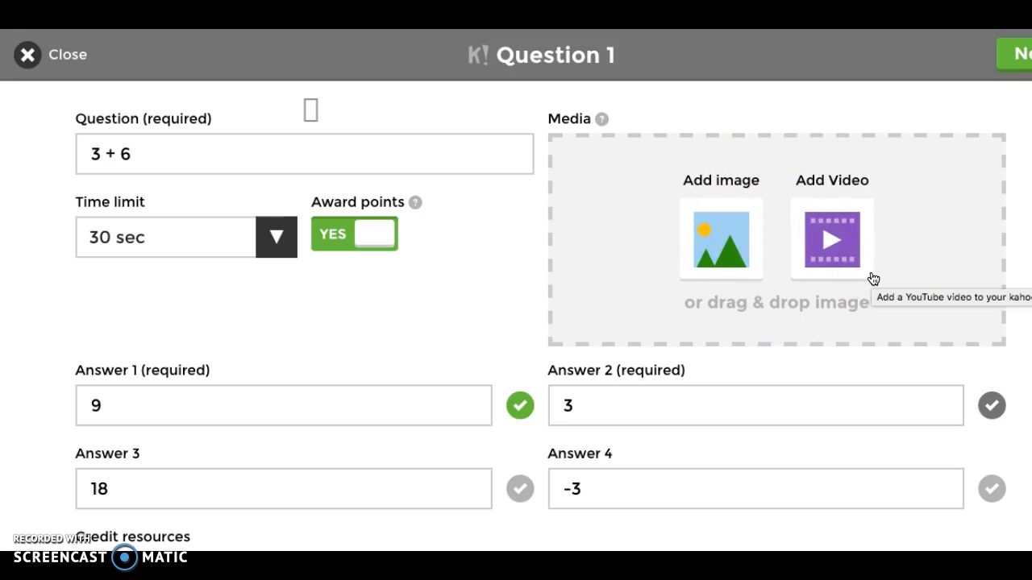
click(1018, 55)
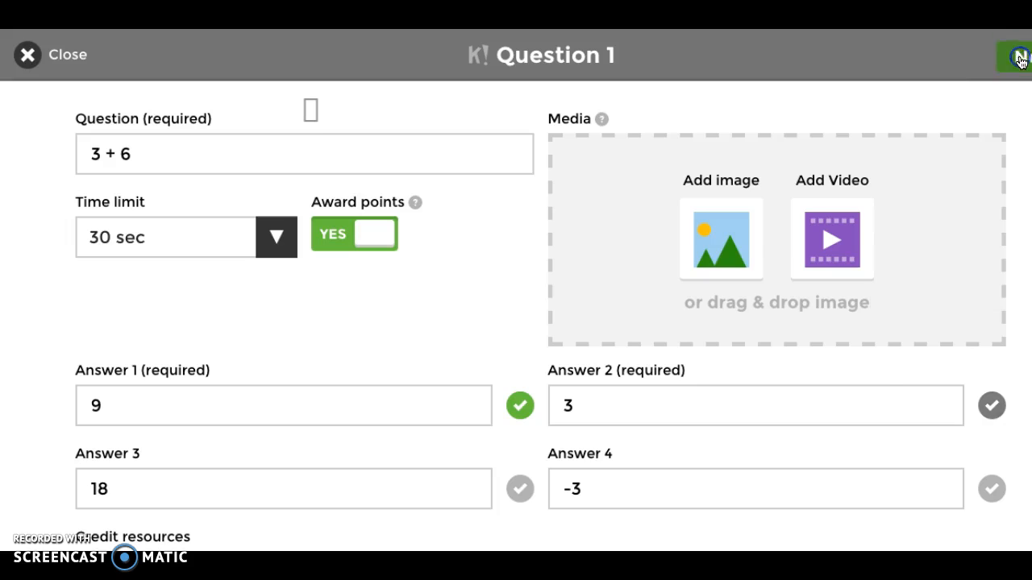
click(501, 202)
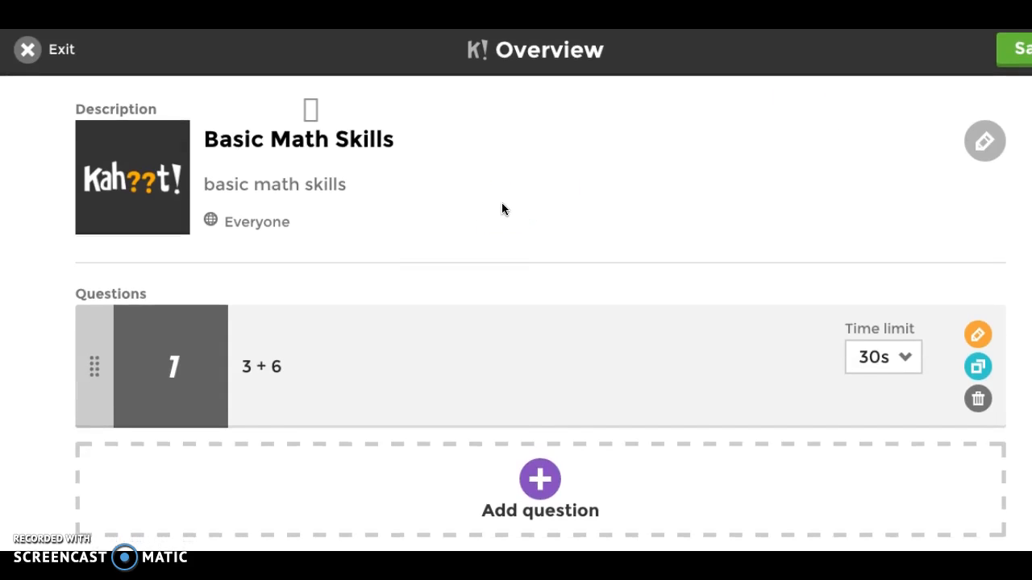
click(525, 260)
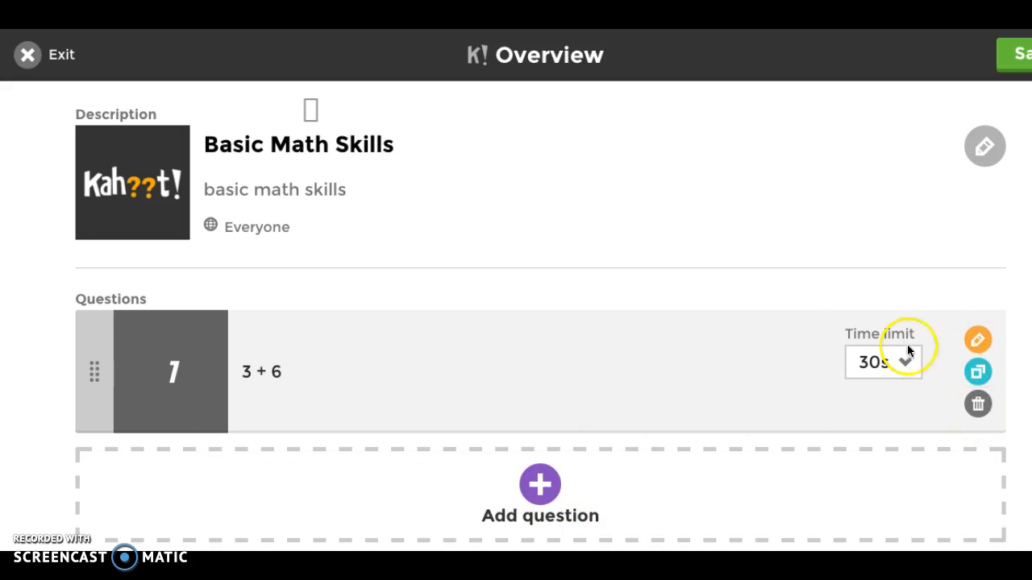
Step: Add a second question reading "4 x 5"
click(544, 479)
click(196, 159)
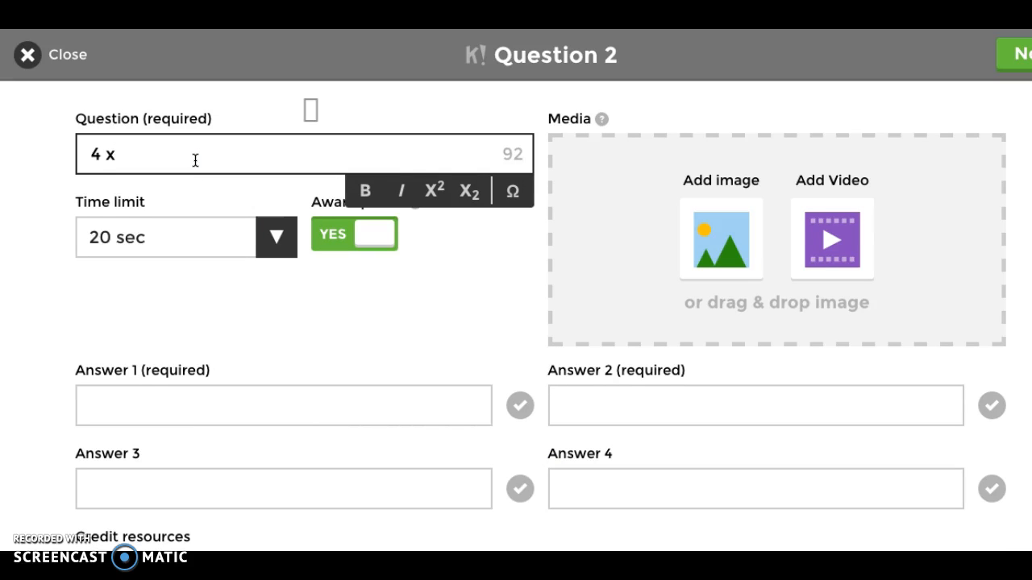
click(159, 420)
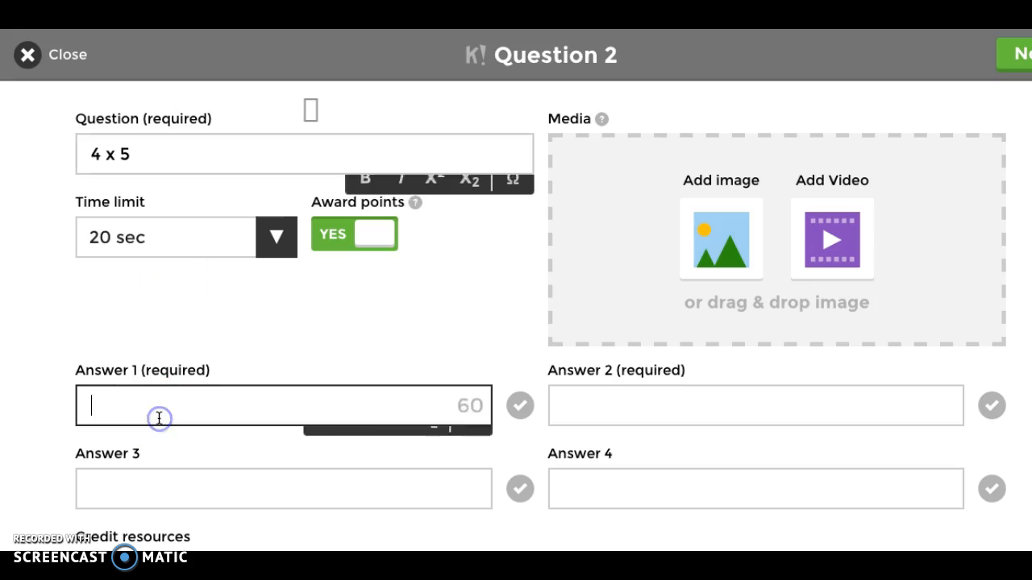
Step: Enter 10, 20, 9 and 1 as answers 1 to 4 of the "4 x 5" question
click(596, 404)
text(20)
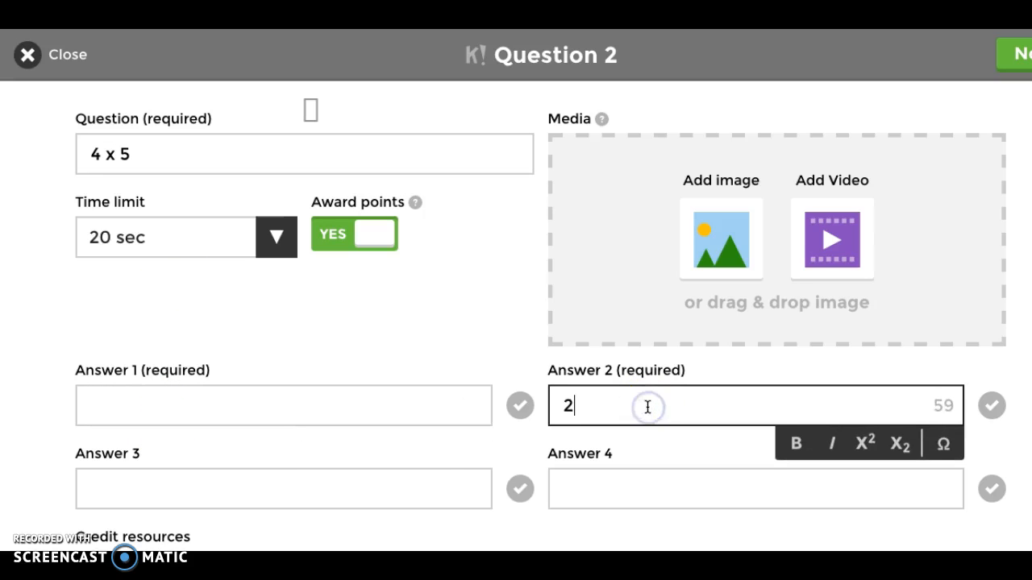
click(307, 394)
text(10)
click(325, 496)
text(9)
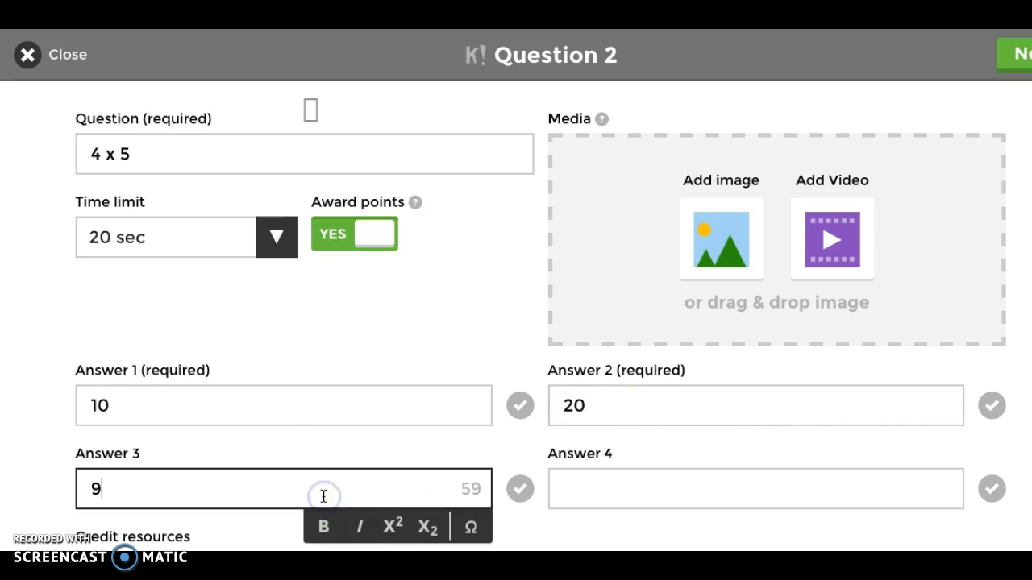
click(697, 491)
text(1)
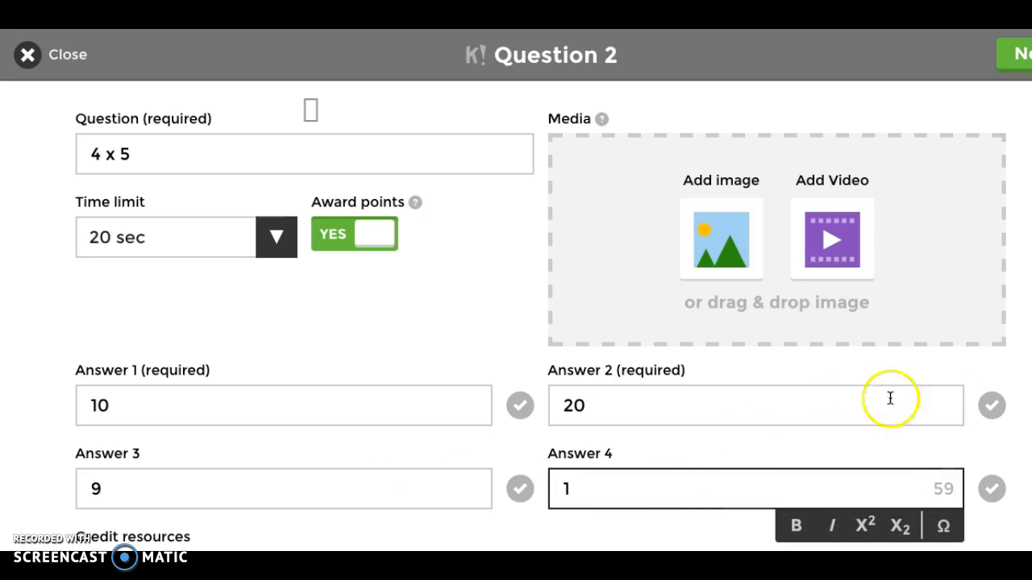
Step: Mark answer 2, the 20, as correct and finish question 2 with its time limit kept at 20 sec
click(992, 406)
click(201, 228)
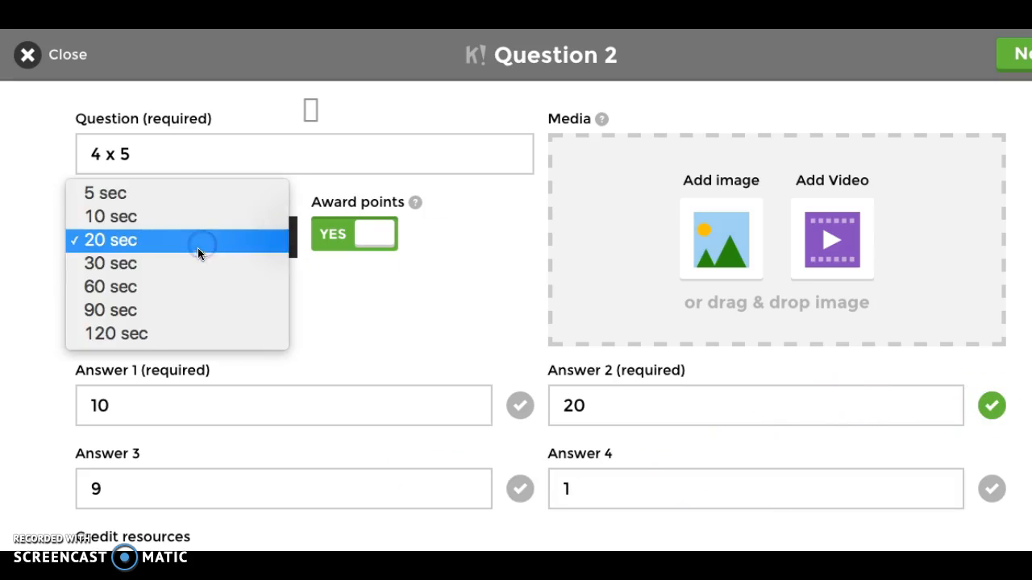
click(191, 241)
scroll(333, 315, down, 1)
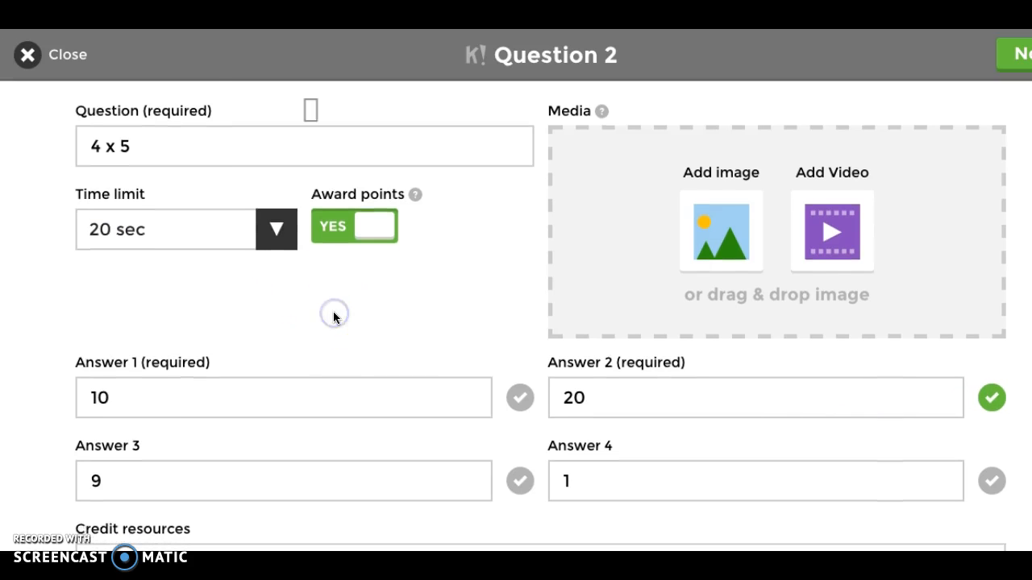
scroll(334, 318, up, 1)
click(1004, 57)
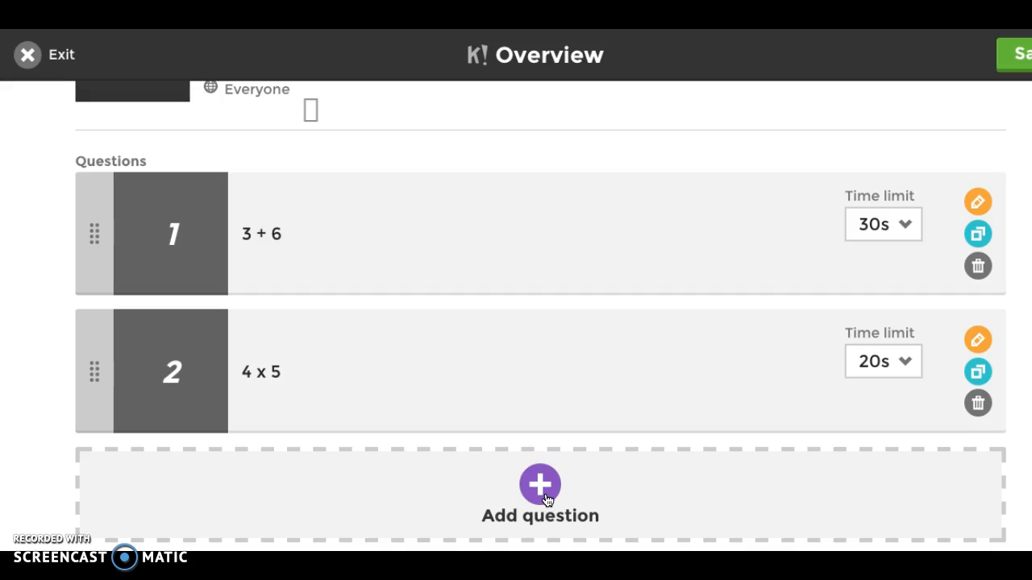
Step: Add a third question and attach the desktop image "Screen Shot 2016-07-15 at 4.25.35 PM" showing the 2)12 division problem
click(542, 487)
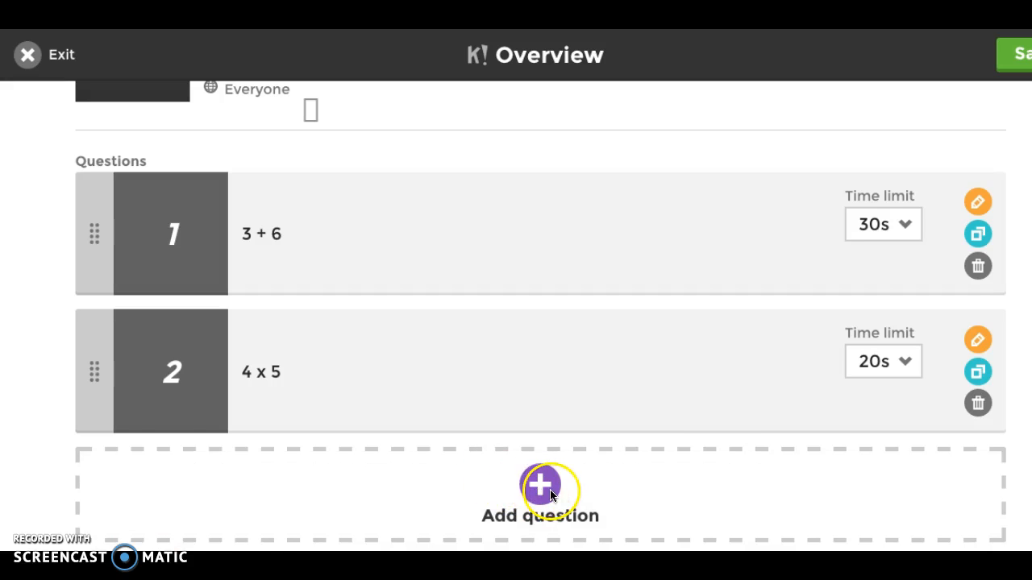
click(553, 488)
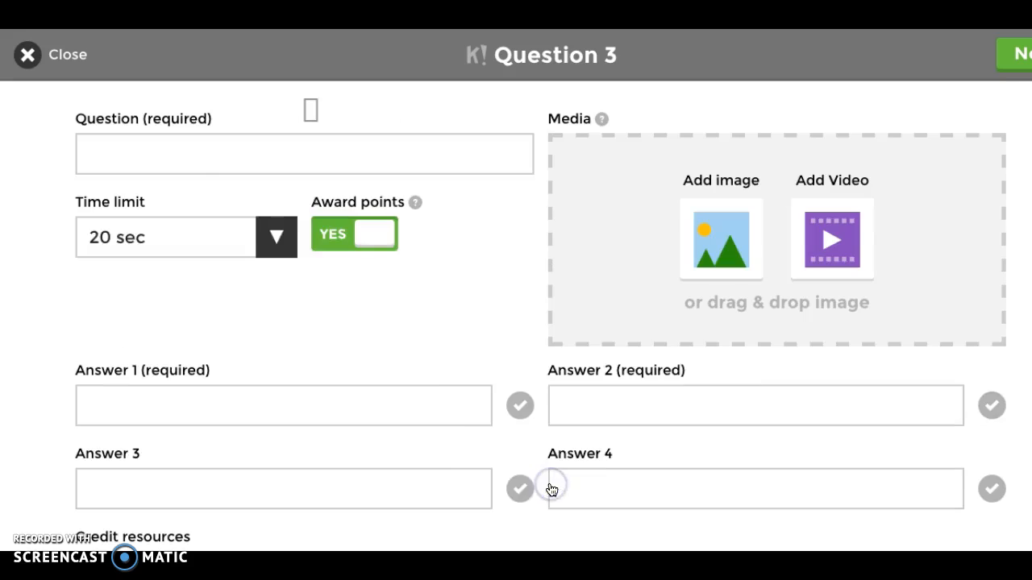
click(732, 246)
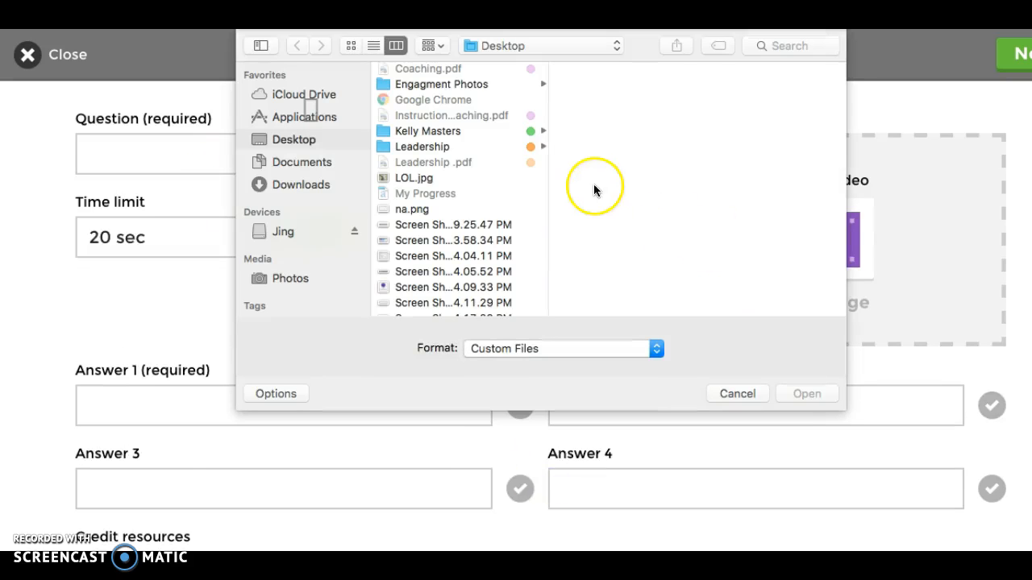
scroll(495, 197, down, 3)
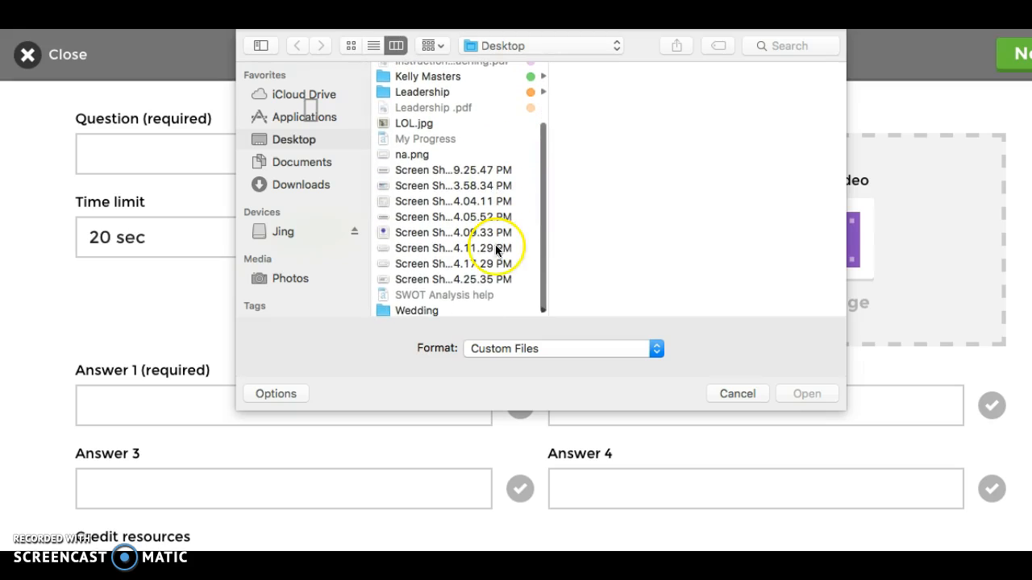
click(494, 278)
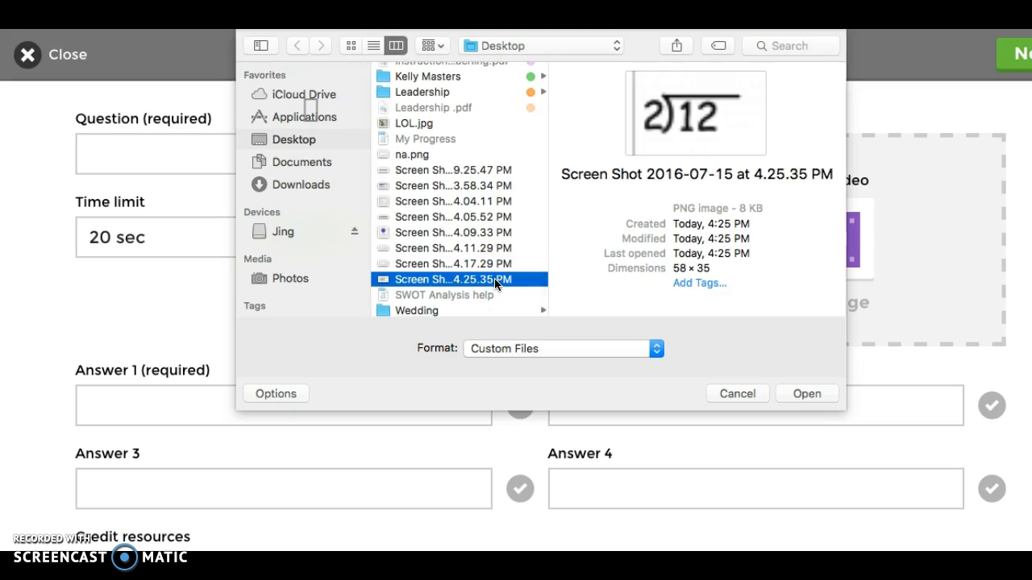
double_click(494, 279)
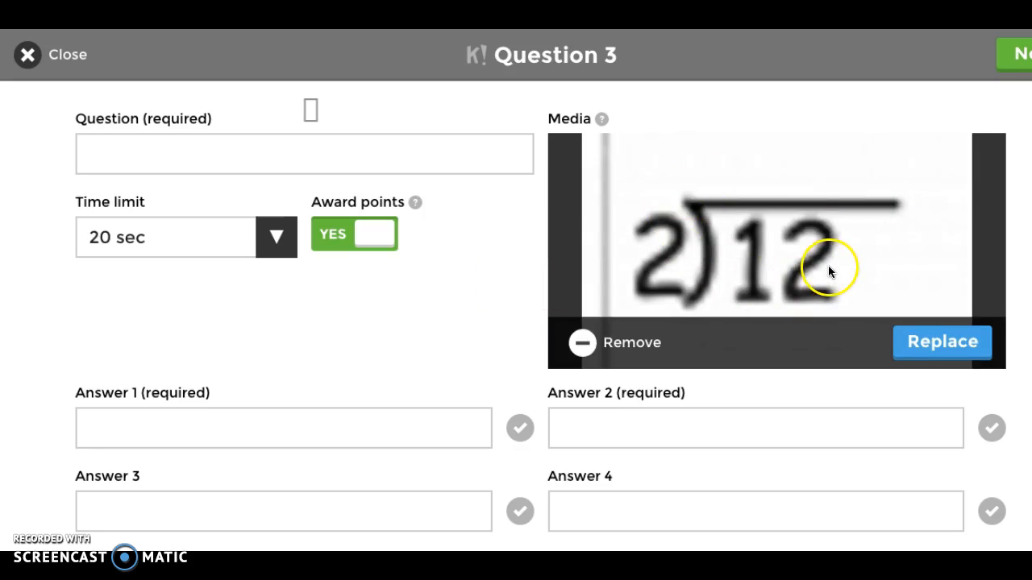
Step: Enter 6 as answer 1 of question 3 and set its time limit to 60 sec
click(306, 424)
text(6)
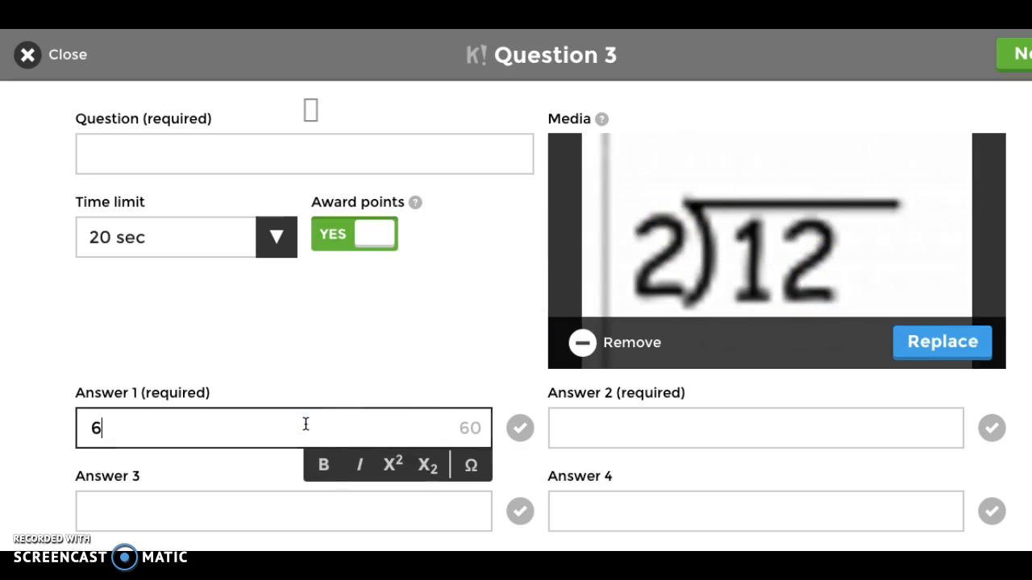
click(636, 421)
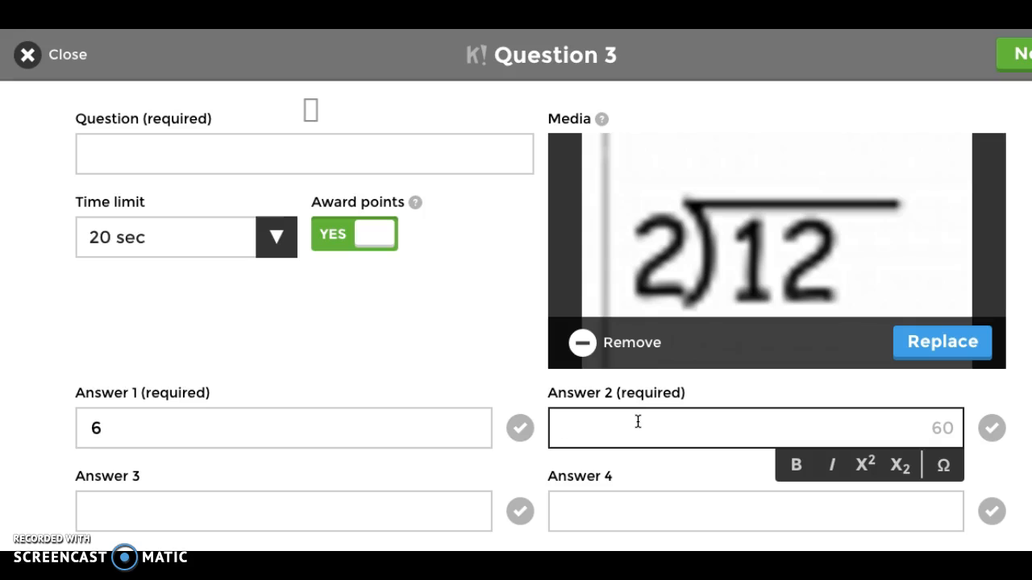
click(269, 233)
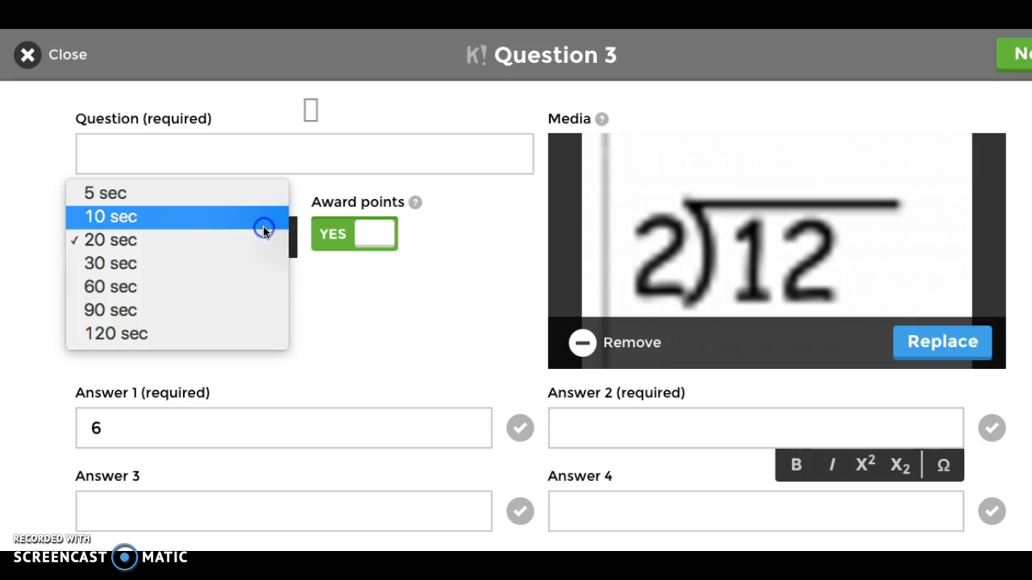
click(237, 289)
click(597, 424)
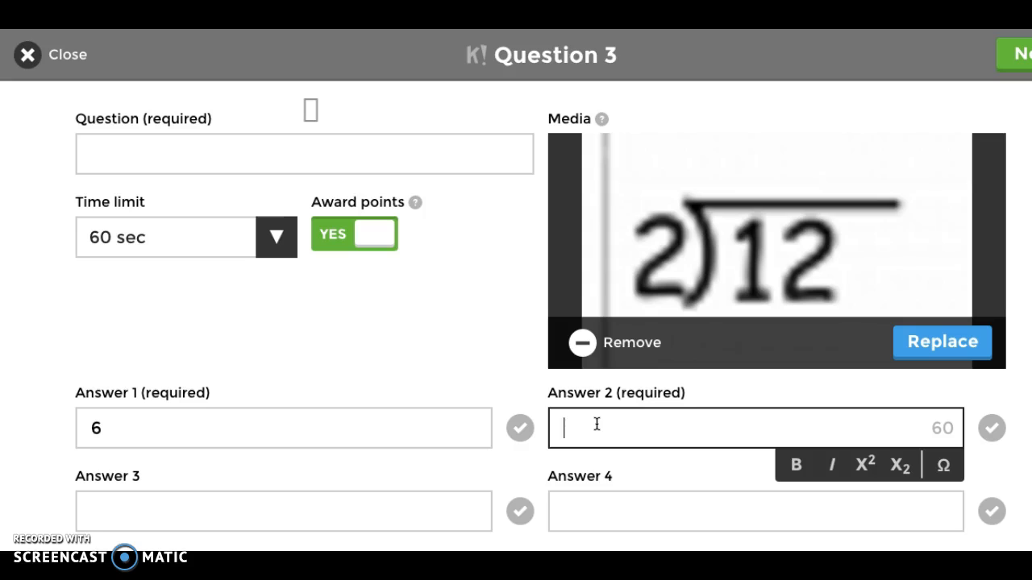
click(234, 156)
text(See picture)
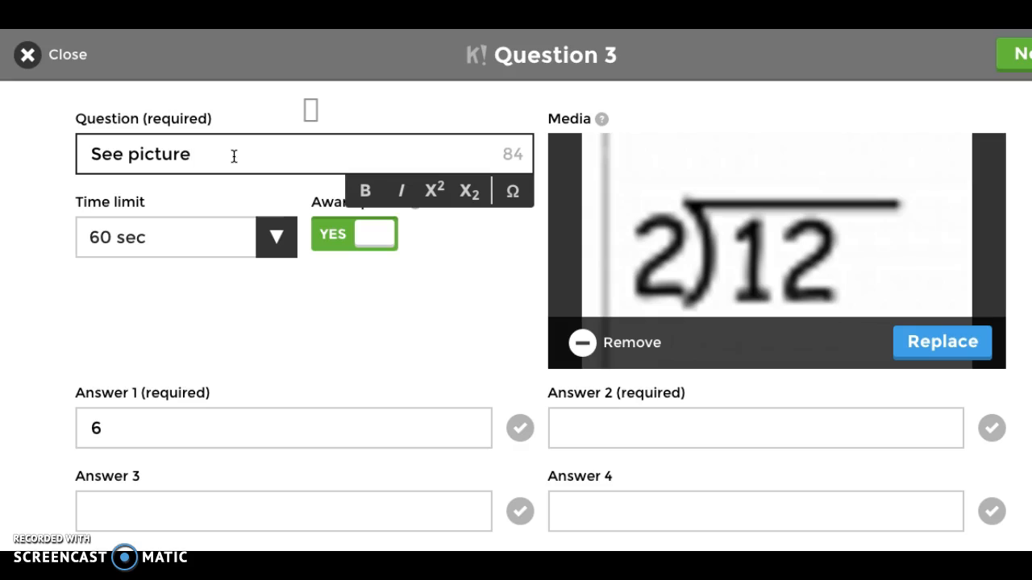
key(BackSpace)
key(BackSpace)
key(BackSpace)
key(BackSpace)
key(BackSpace)
key(BackSpace)
key(BackSpace)
key(BackSpace)
key(BackSpace)
key(BackSpace)
key(BackSpace)
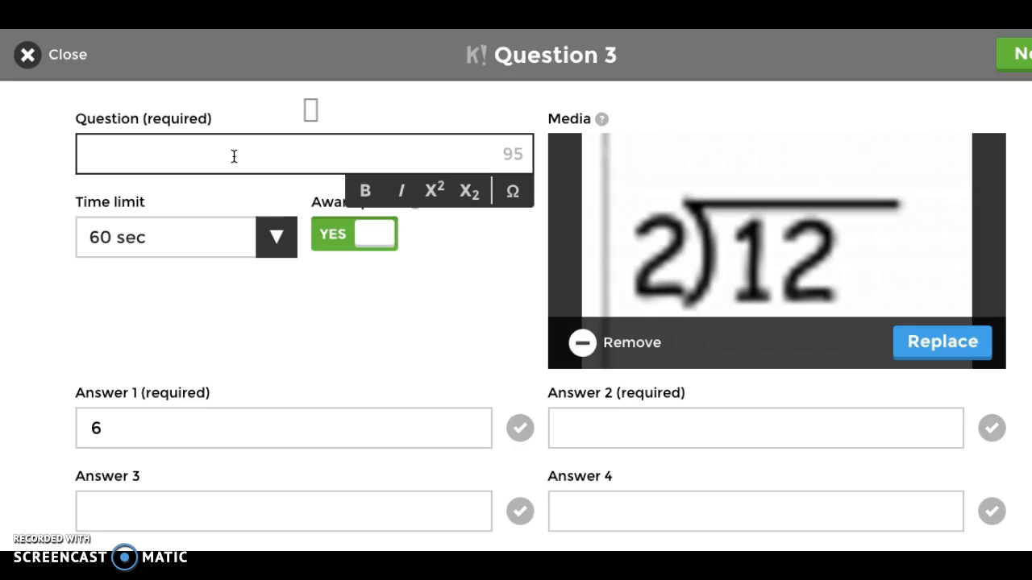
Step: Enter "What is the quotient?" as the text of question 3
text(What is the quotient?)
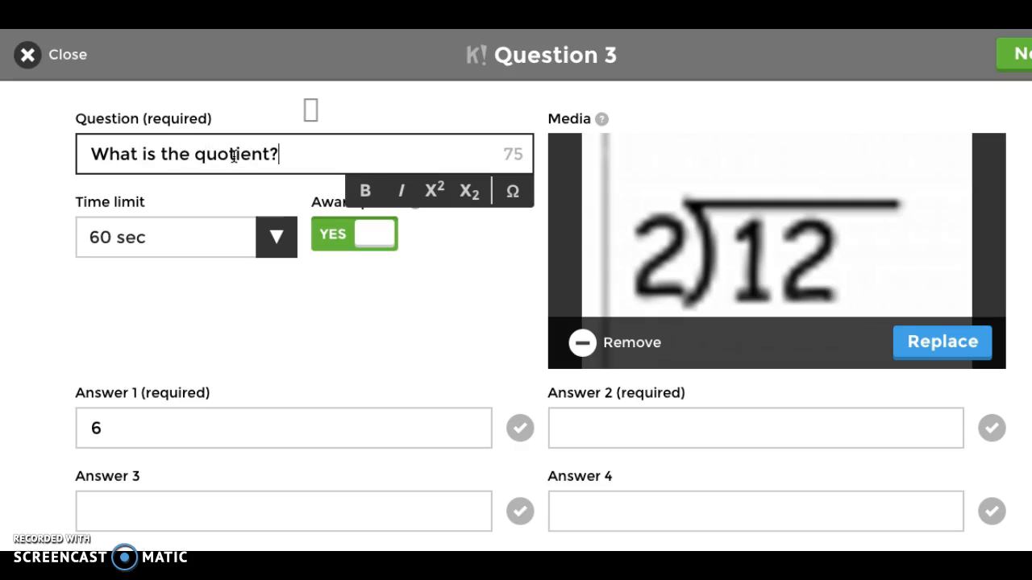
Step: Enter 7 as answer 2 and 14 as answer 3 of the quotient question
click(606, 424)
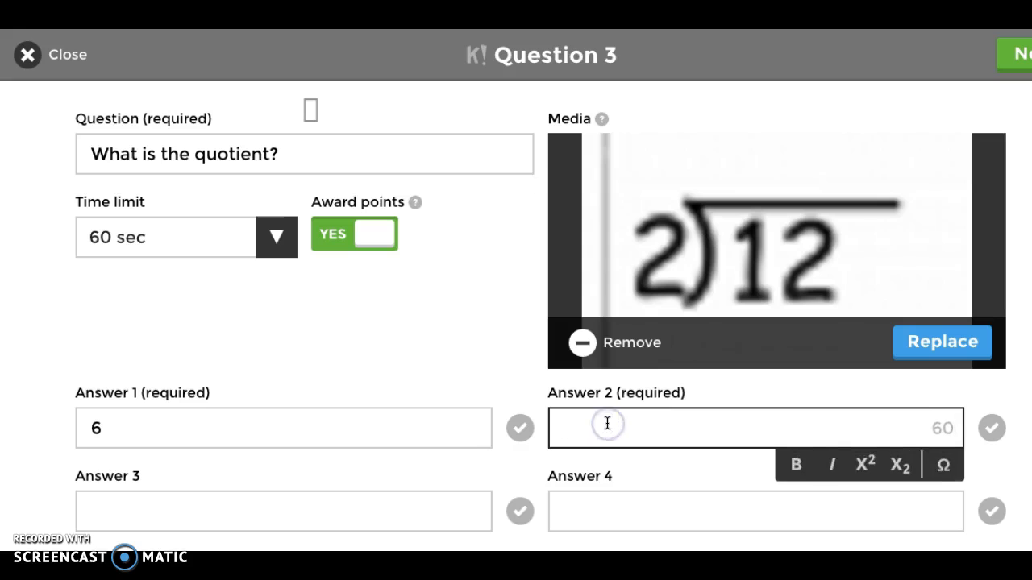
text(7)
click(283, 512)
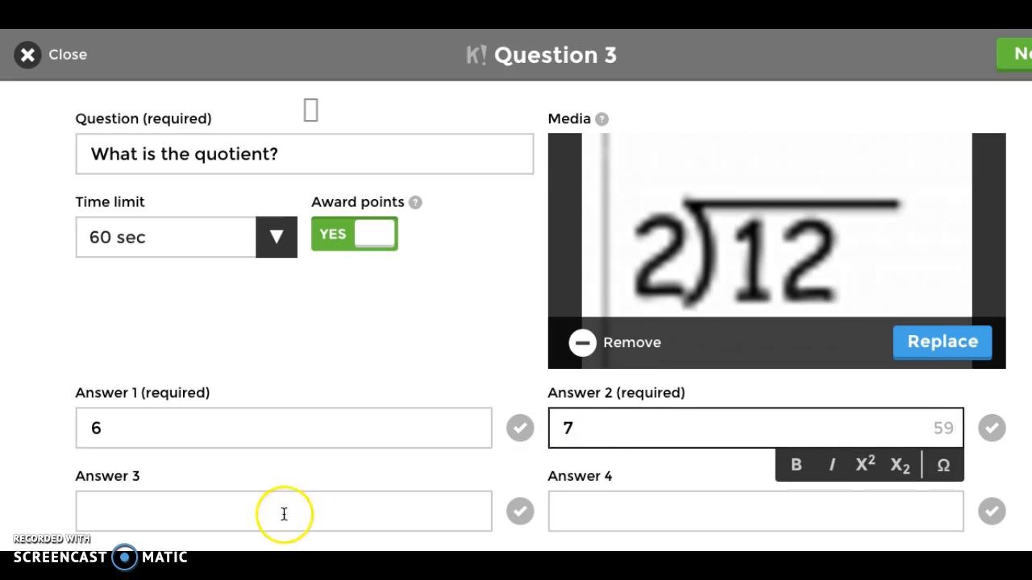
text(14)
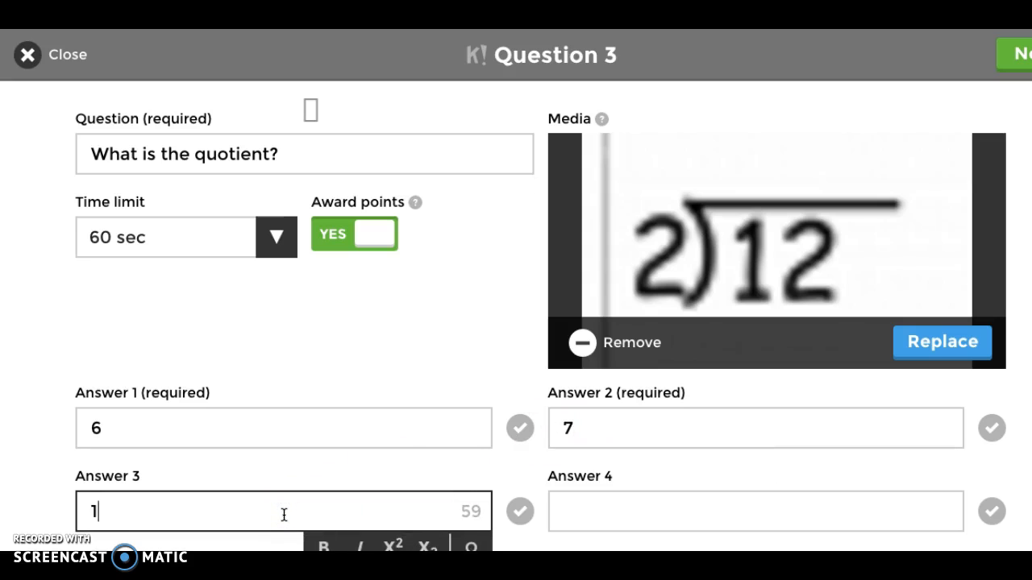
Step: Mark answer 1, the 6, as correct and finish question 3 to return to the quiz overview
click(520, 428)
scroll(670, 419, down, 1)
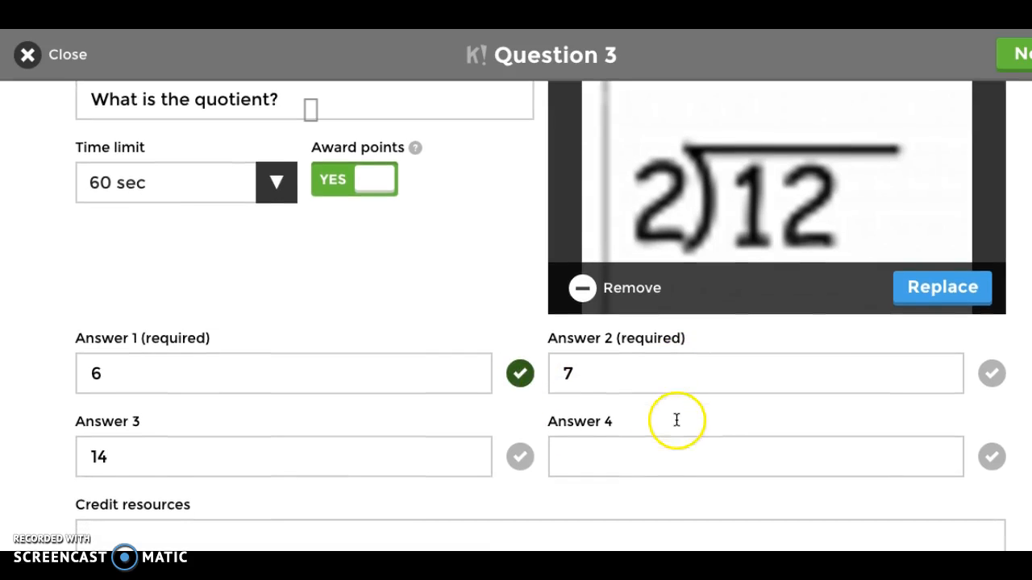
click(1012, 58)
scroll(662, 293, up, 2)
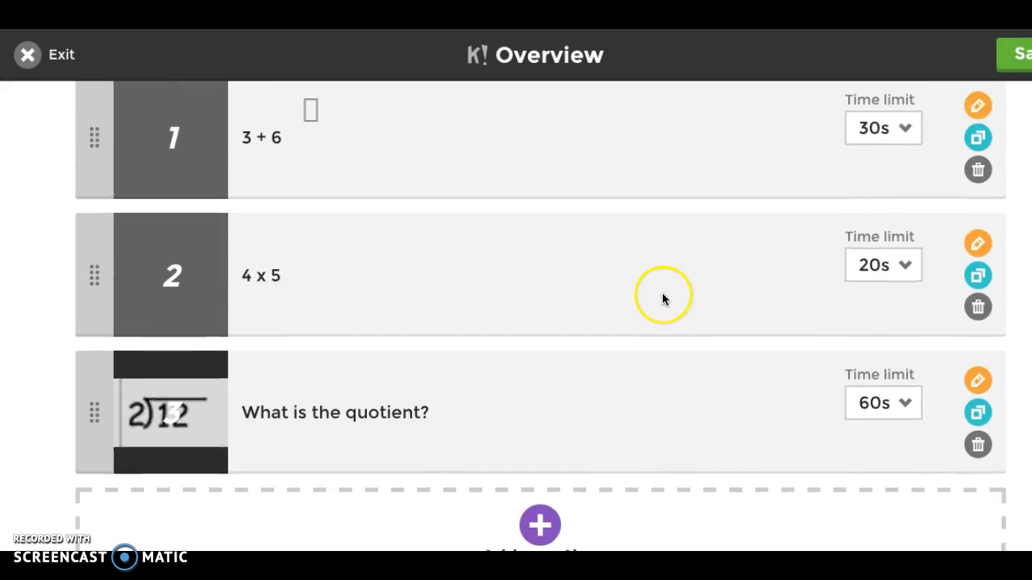